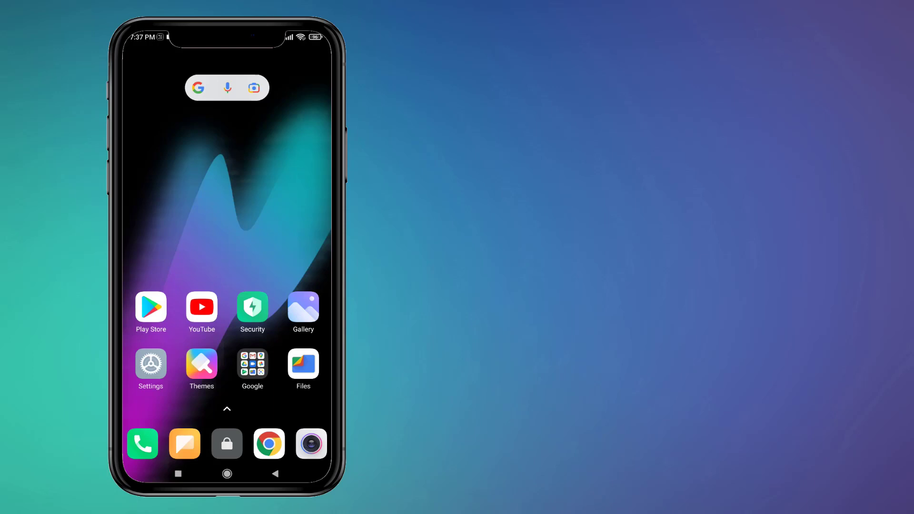
# Open the Settings app from the home screen.
pyautogui.click(151, 364)
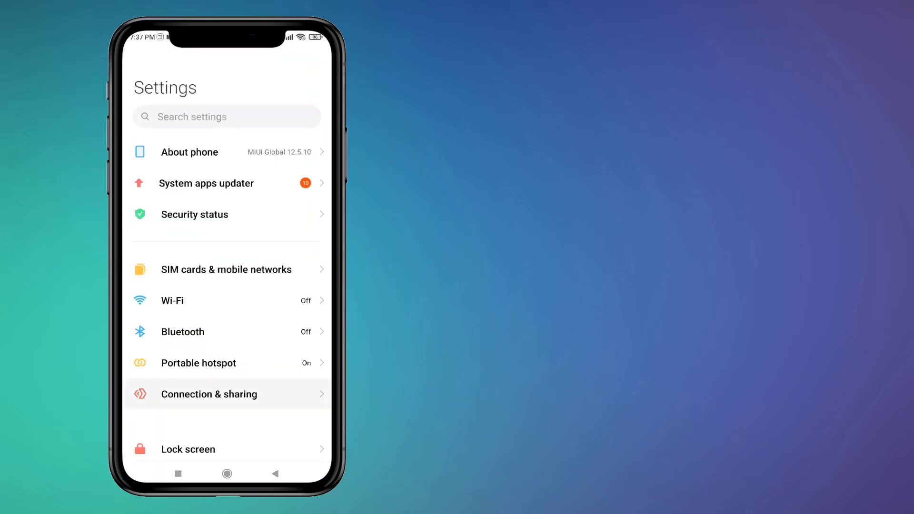
pyautogui.scroll(-5, 227, 285)
pyautogui.scroll(-10, 227, 285)
pyautogui.scroll(-1, 227, 286)
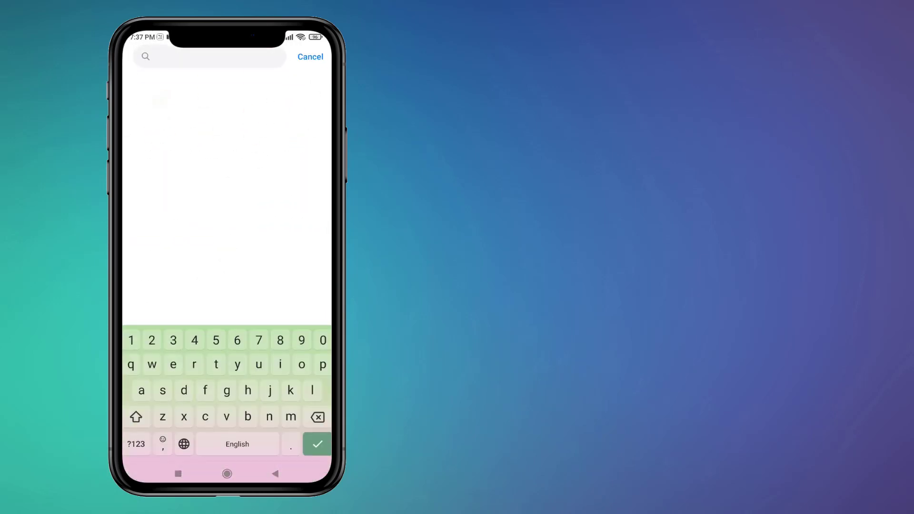
pyautogui.write('them')
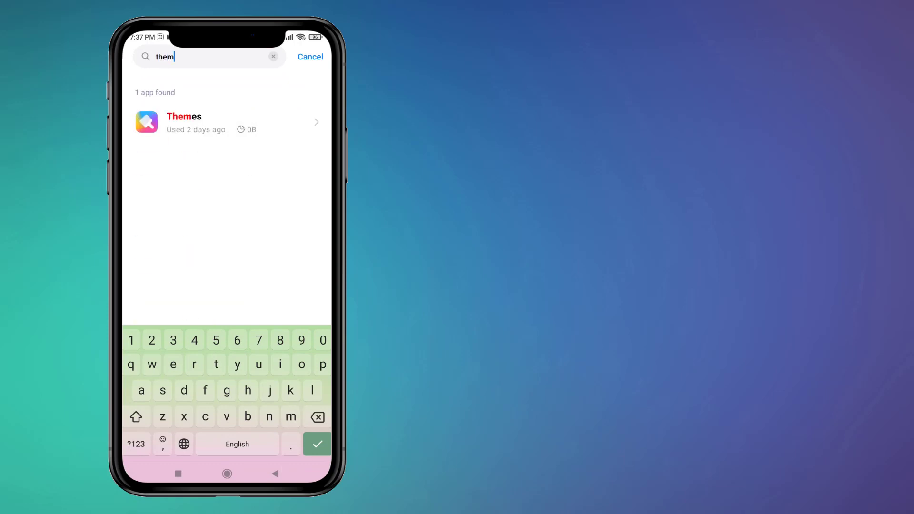
pyautogui.write('e')
# Clear the Themes app's cache, then delete all of its data.
pyautogui.click(184, 122)
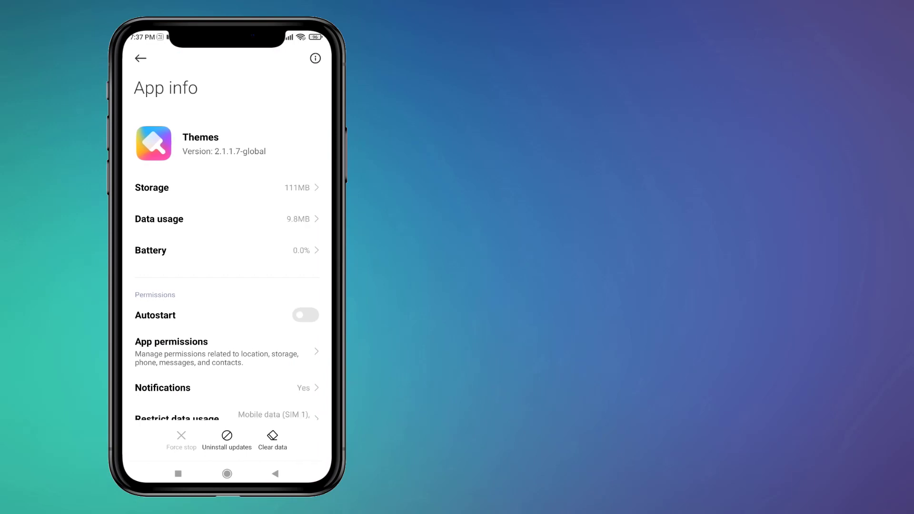
pyautogui.click(272, 441)
pyautogui.click(159, 393)
pyautogui.click(274, 465)
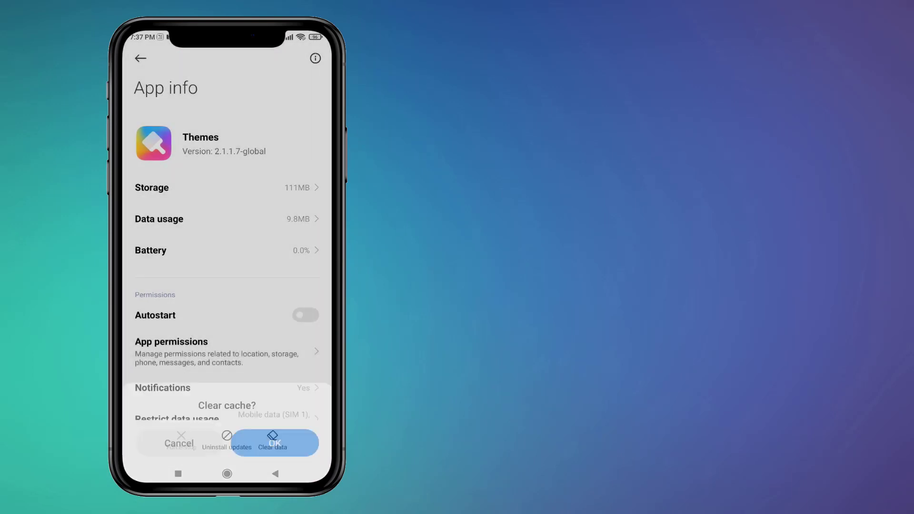
pyautogui.click(271, 441)
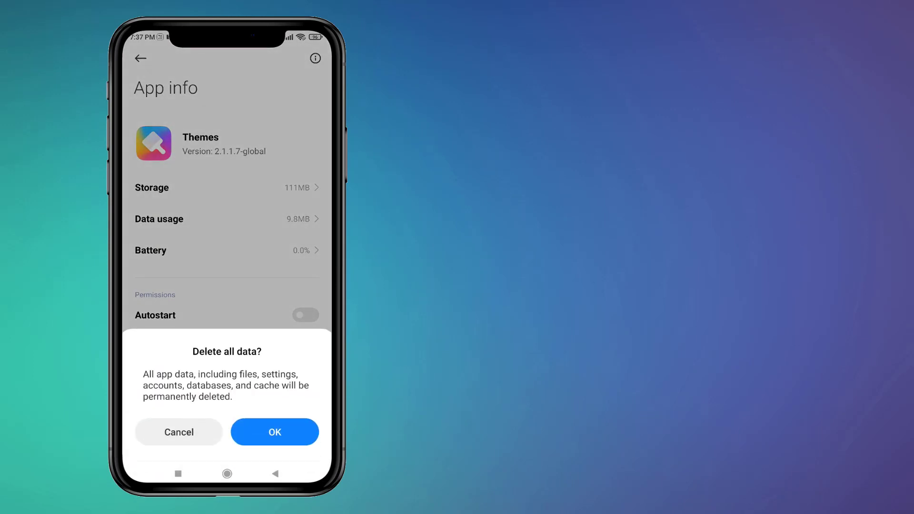
pyautogui.click(274, 431)
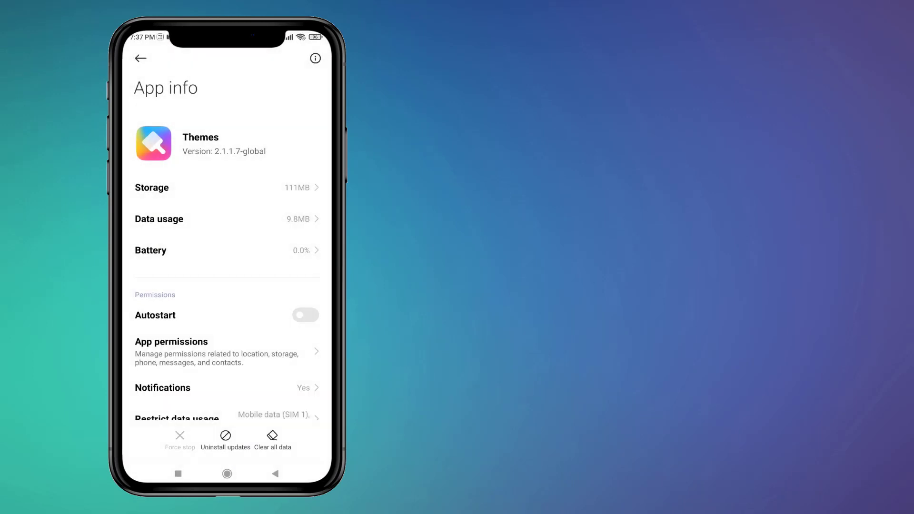
# Review the Themes app permissions, then reopen Settings from the home screen.
pyautogui.click(214, 351)
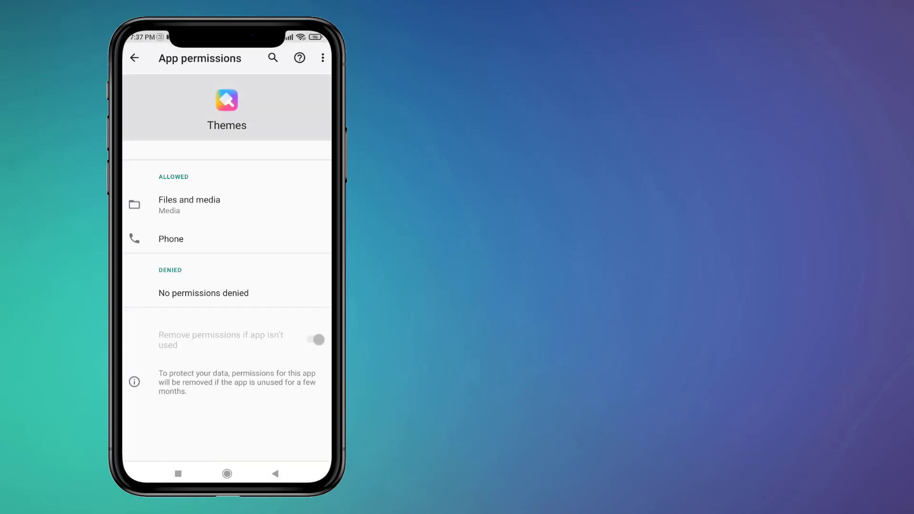
pyautogui.click(226, 473)
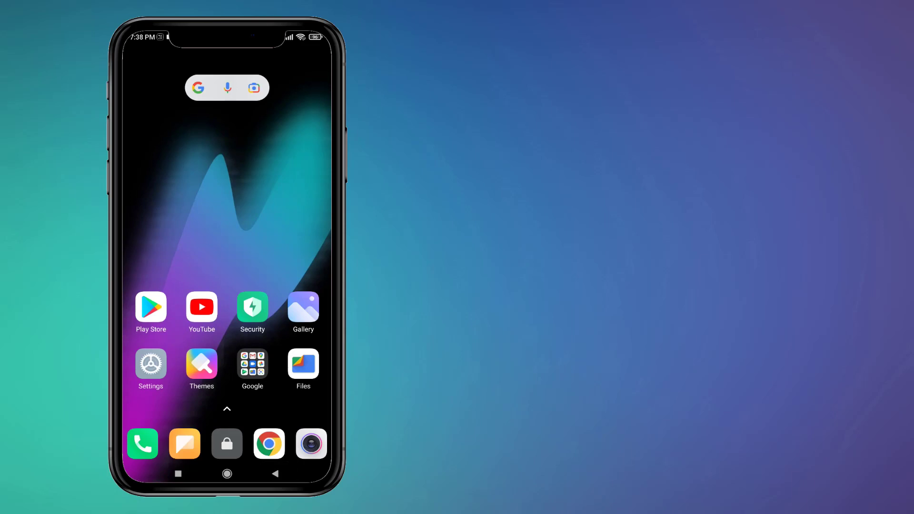
pyautogui.click(151, 365)
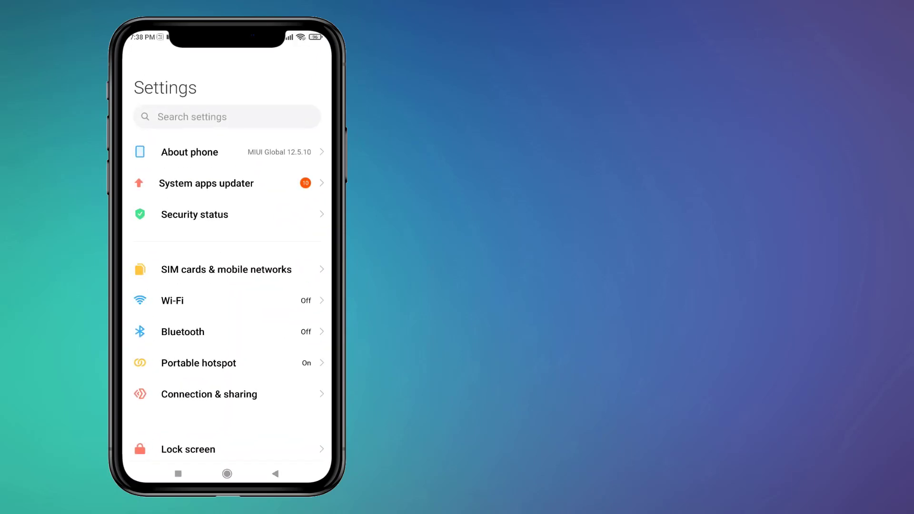
# Open System apps updater to see the 11 pending updates, including Themes.
pyautogui.click(205, 183)
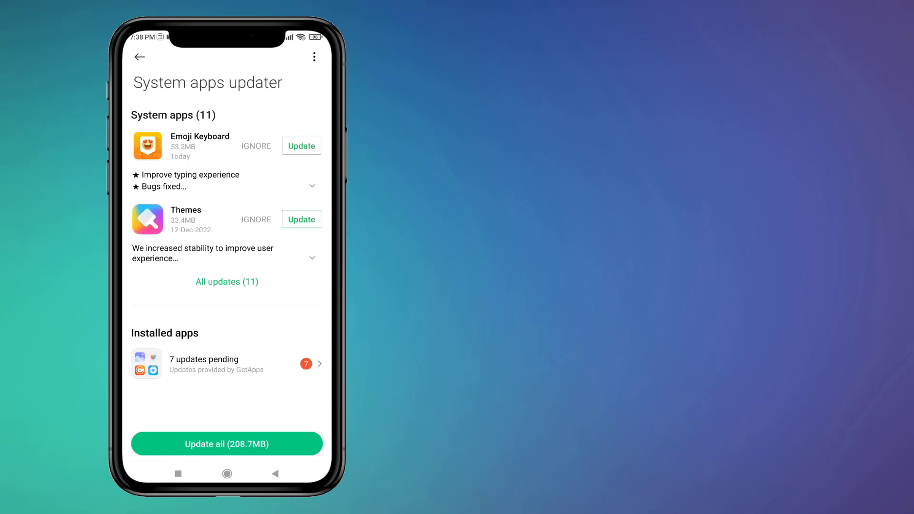